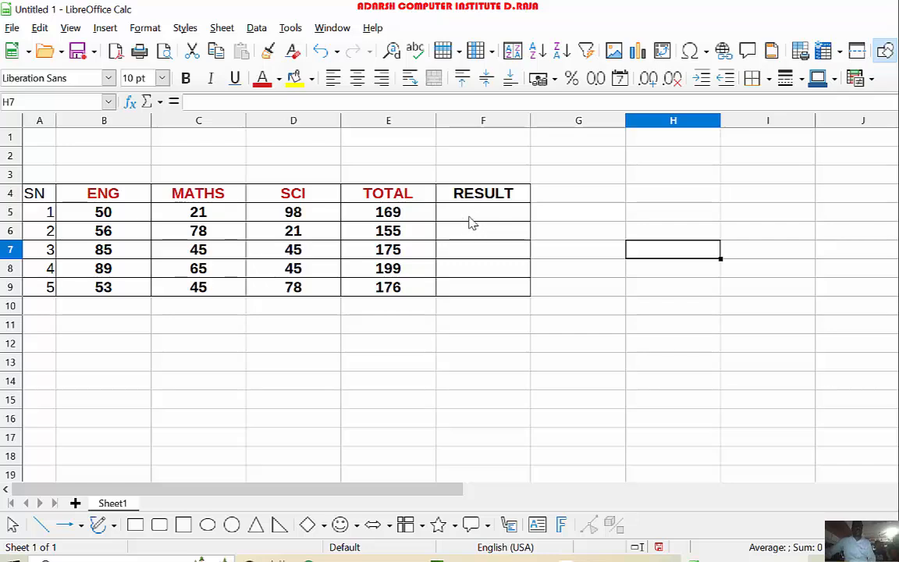
Examine the first student's subject marks, total formula and empty result cell in row 5
{"action": "left_click", "coordinate": [469, 219]}
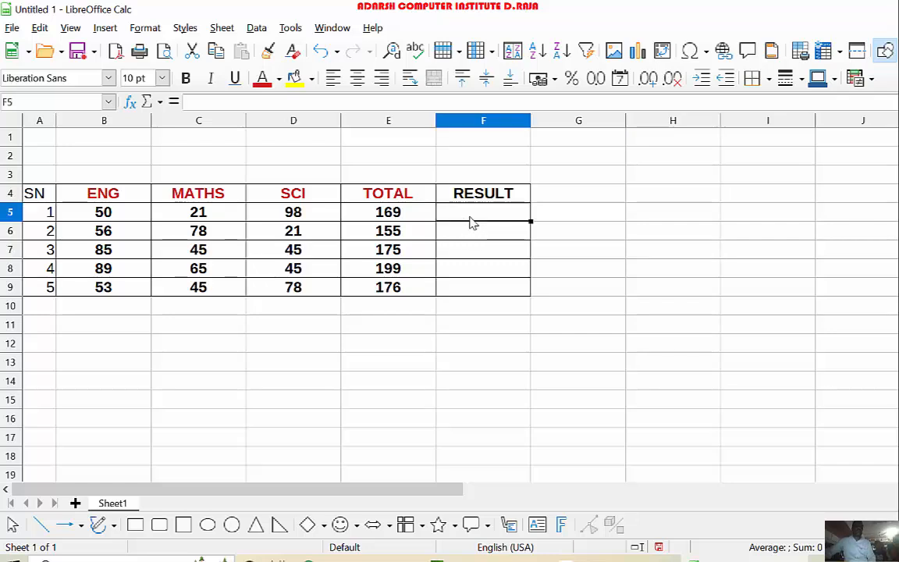
{"action": "left_click", "coordinate": [397, 220]}
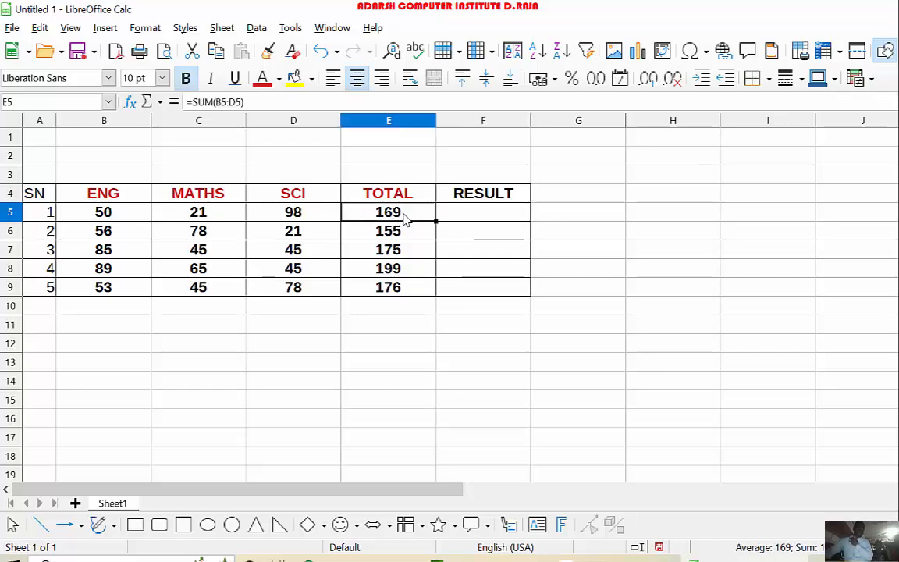
{"action": "left_click", "coordinate": [468, 218]}
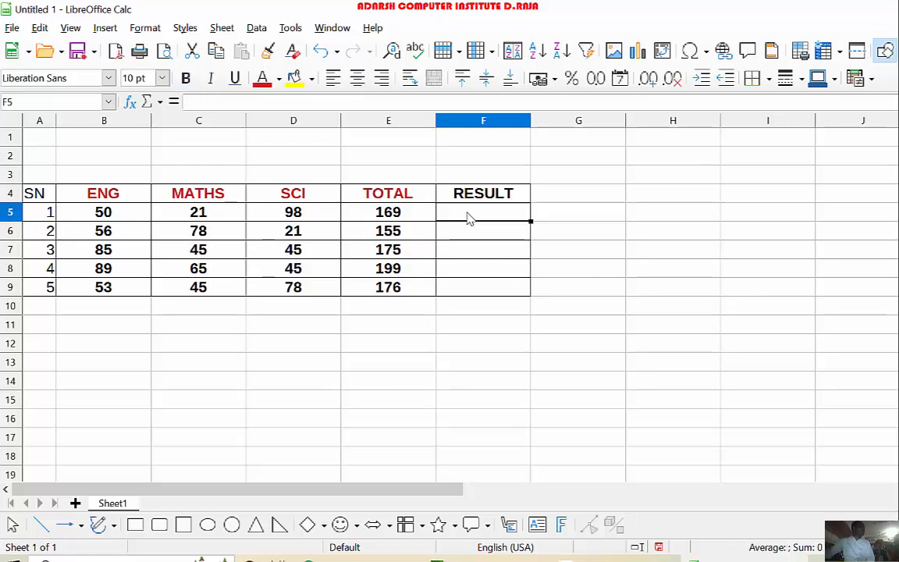
{"action": "left_click", "coordinate": [426, 215]}
{"action": "left_click", "coordinate": [465, 213]}
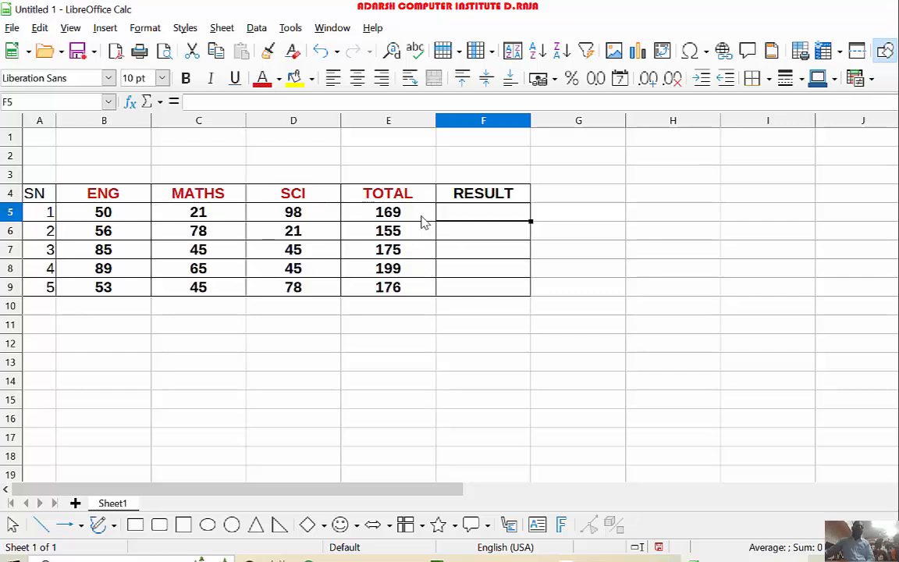
{"action": "left_click", "coordinate": [423, 221]}
{"action": "left_click", "coordinate": [469, 221]}
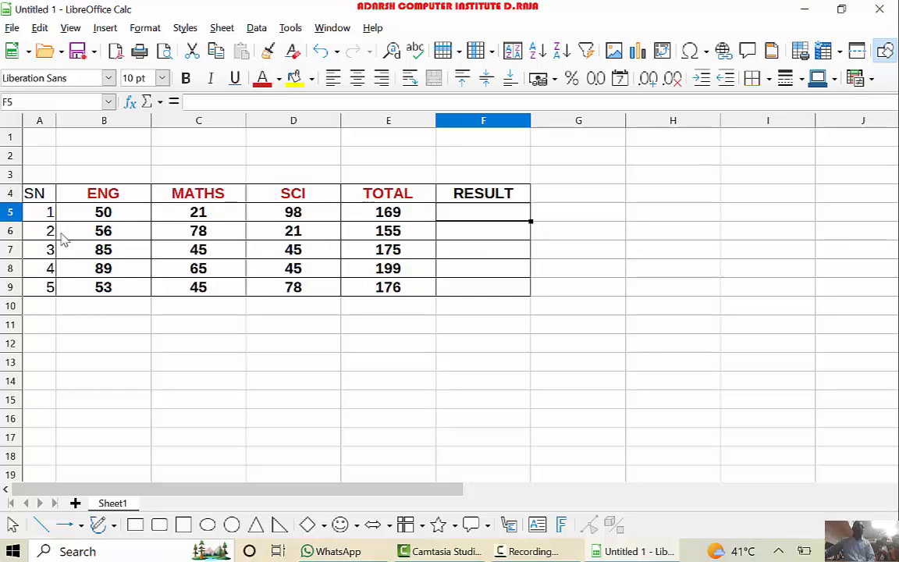
{"action": "key", "text": "Left"}
{"action": "key", "text": "Left"}
{"action": "key", "text": "Left"}
{"action": "key", "text": "Left"}
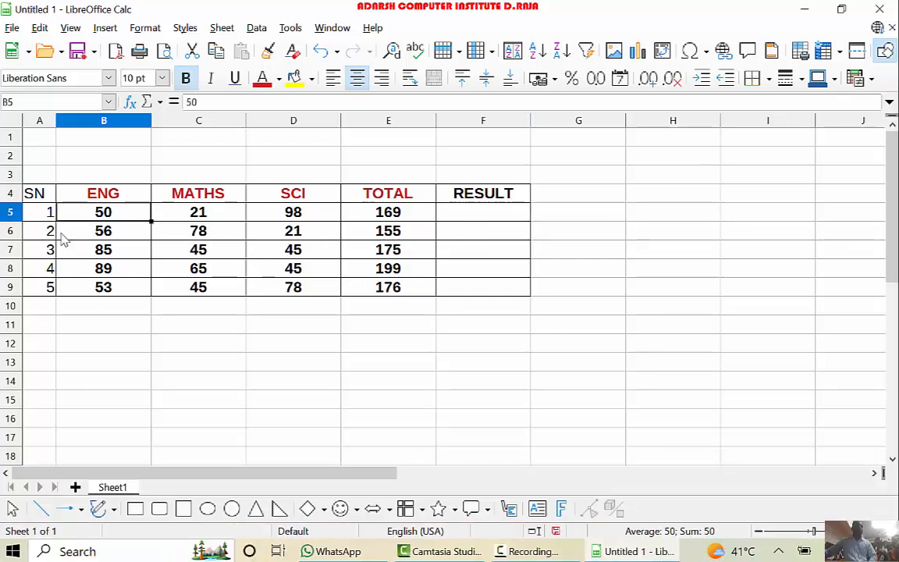
{"action": "key", "text": "Right"}
{"action": "key", "text": "Right"}
{"action": "key", "text": "Left"}
{"action": "key", "text": "Left"}
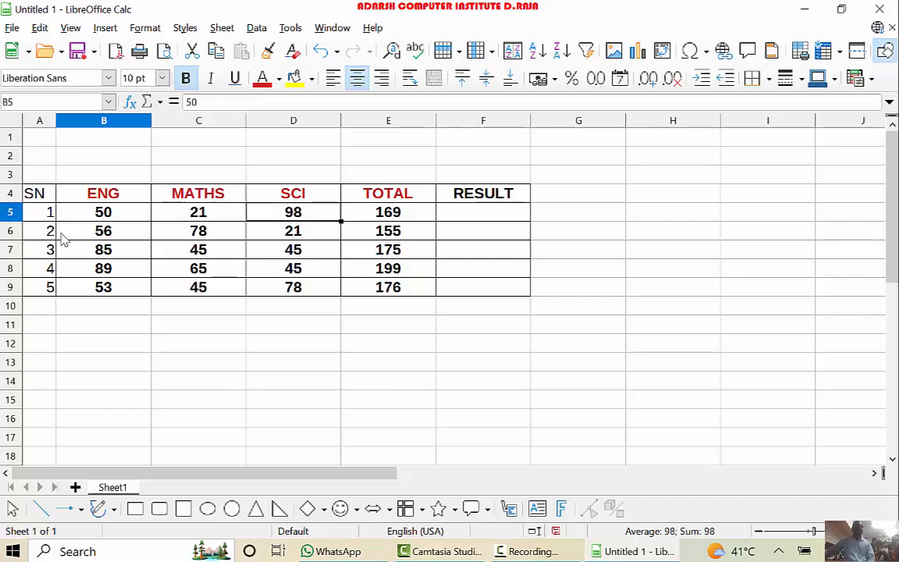
{"action": "key", "text": "Right"}
{"action": "key", "text": "Right"}
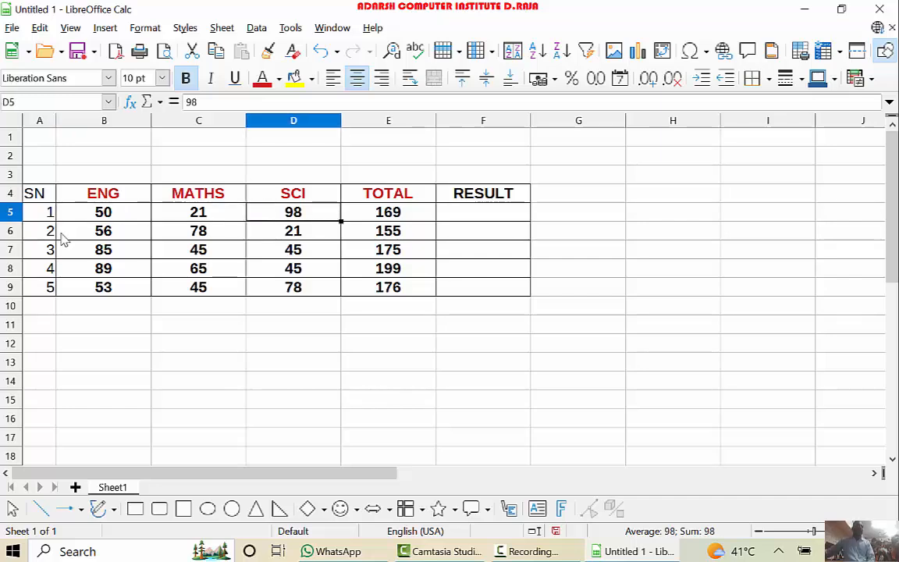
{"action": "key", "text": "Right"}
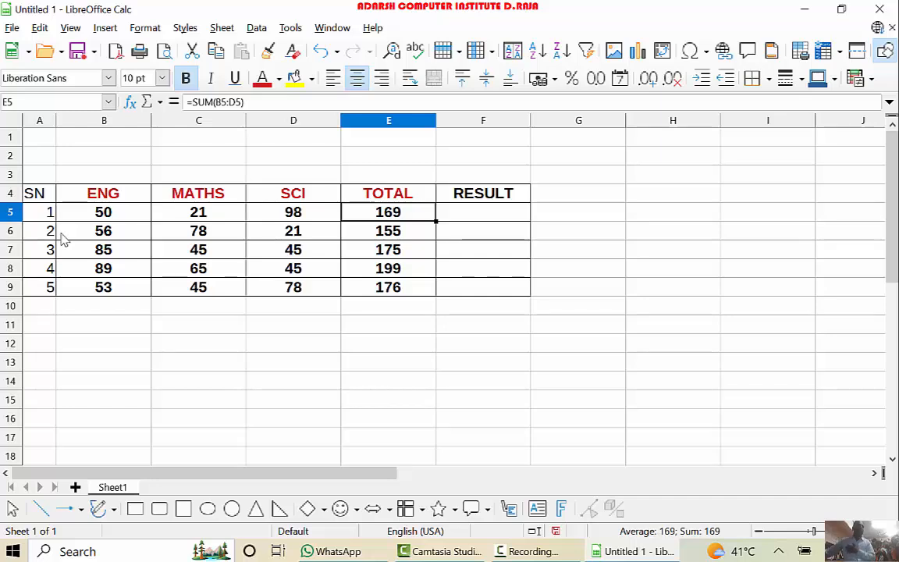
{"action": "key", "text": "Right"}
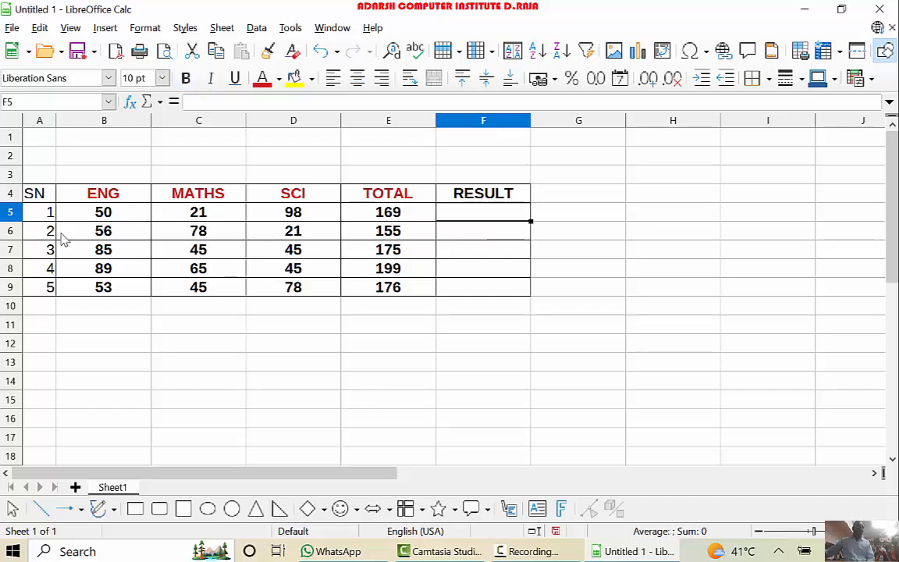
{"action": "key", "text": "Left"}
{"action": "key", "text": "Left"}
{"action": "key", "text": "Left"}
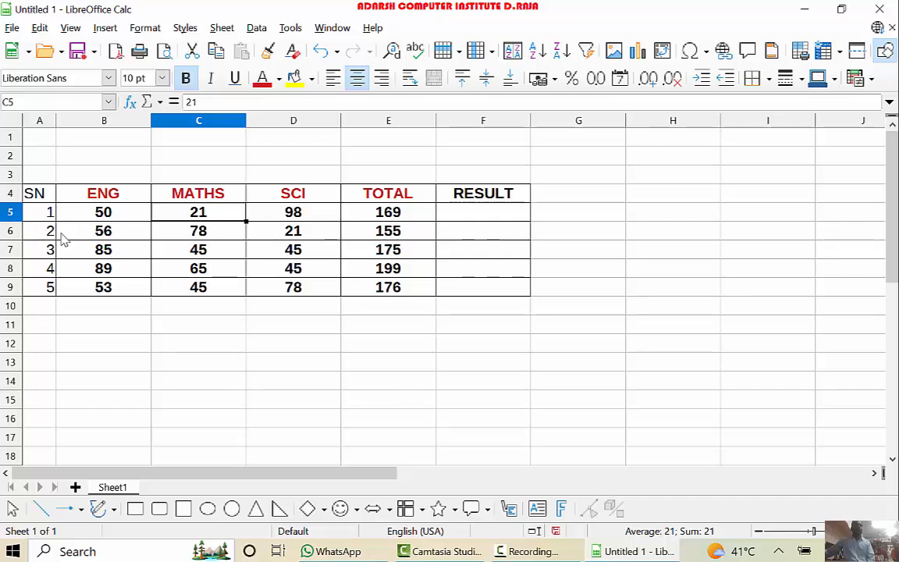
{"action": "key", "text": "Right"}
{"action": "key", "text": "Right"}
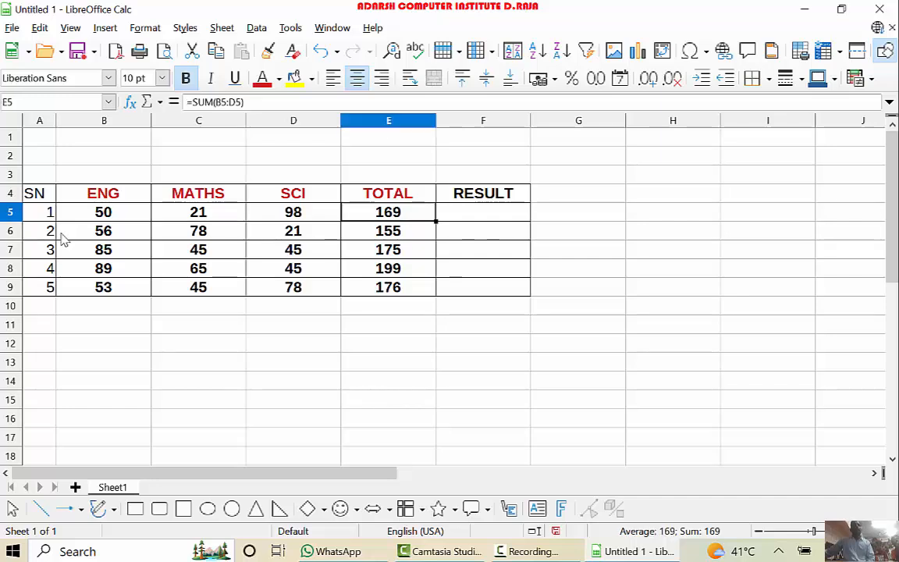
Begin a formula in RESULT cell F5 with an AND test nested inside IF, entering =IF(AND(
{"action": "key", "text": "Right"}
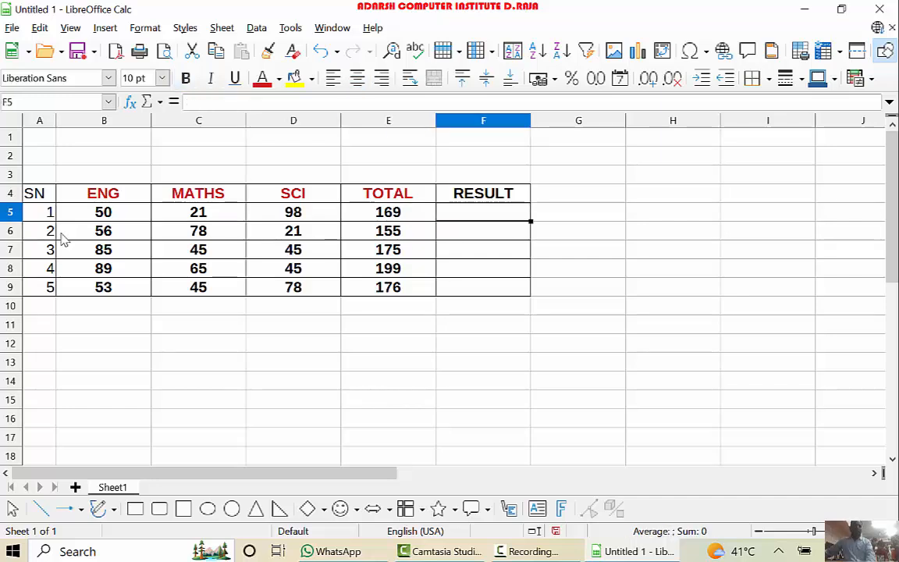
{"action": "type", "text": "="}
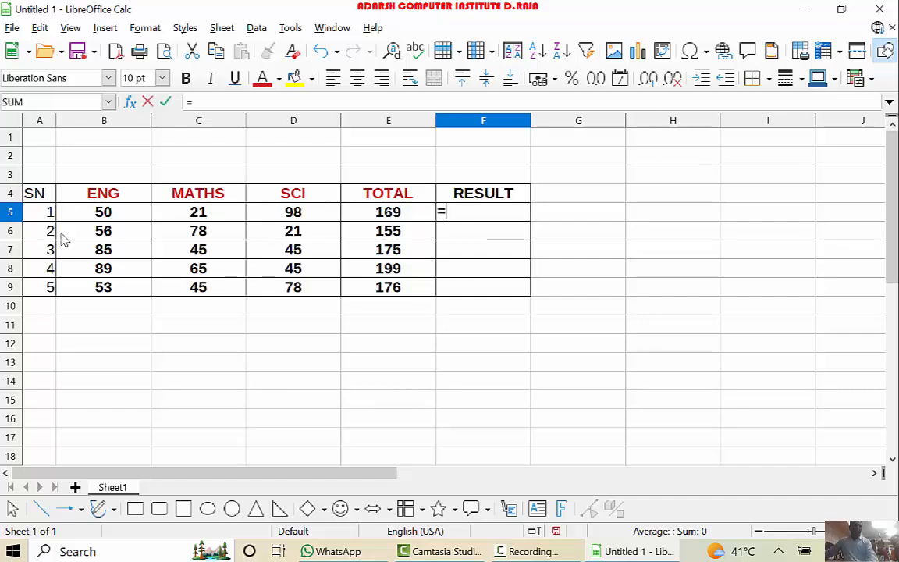
{"action": "type", "text": "IF"}
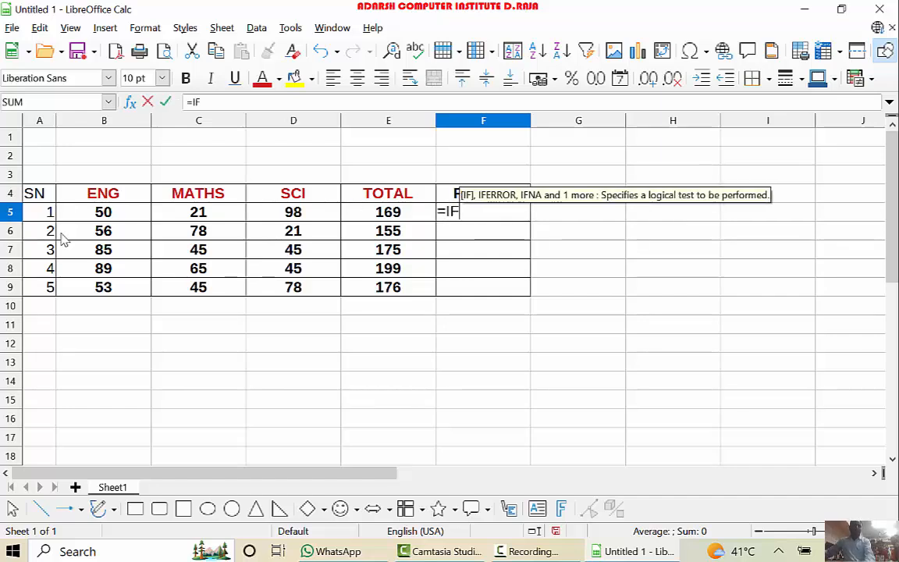
{"action": "type", "text": "(AND"}
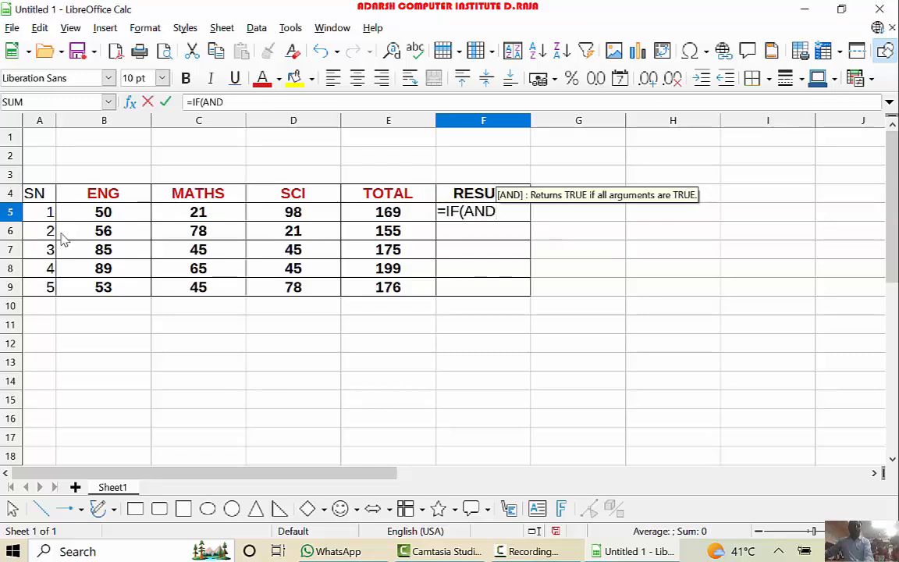
{"action": "type", "text": "9"}
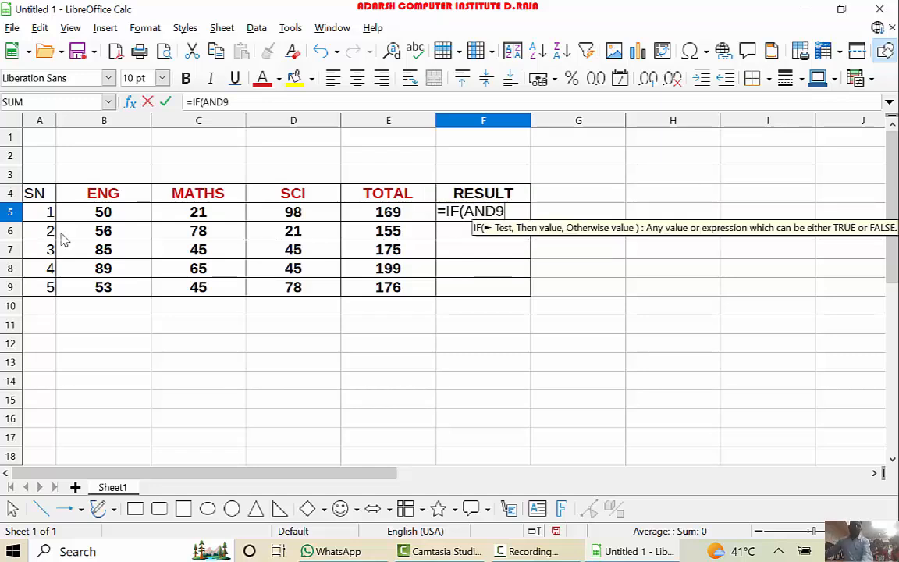
{"action": "key", "text": "BackSpace"}
{"action": "type", "text": "("}
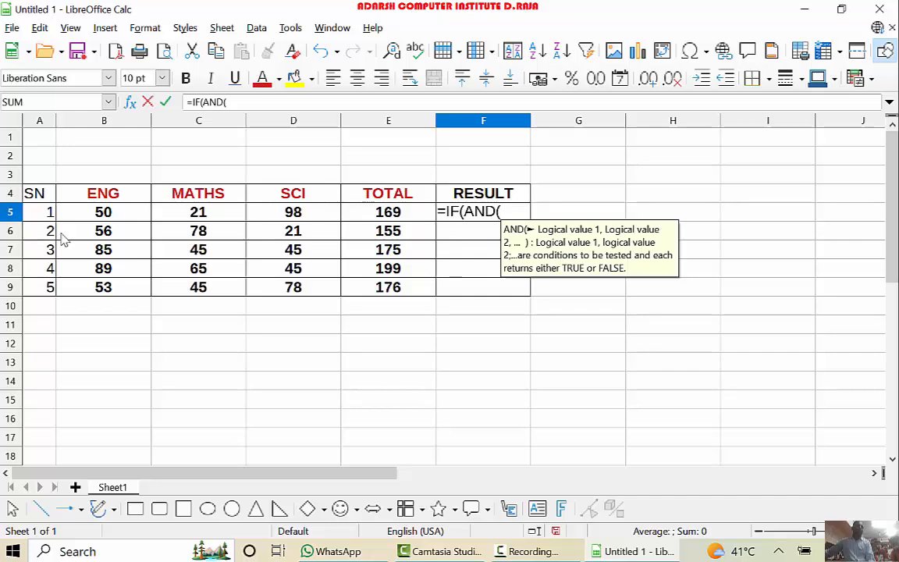
Add B5>=35 as the first AND condition for the ENG mark, followed by a comma
{"action": "key", "text": "Left"}
{"action": "key", "text": "Left"}
{"action": "key", "text": "Left"}
{"action": "key", "text": "Left"}
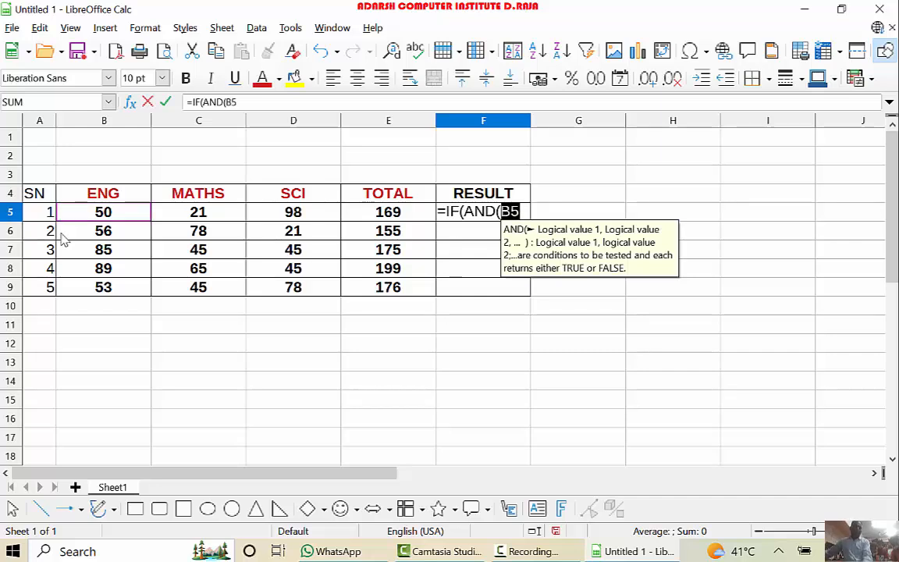
{"action": "type", "text": ">"}
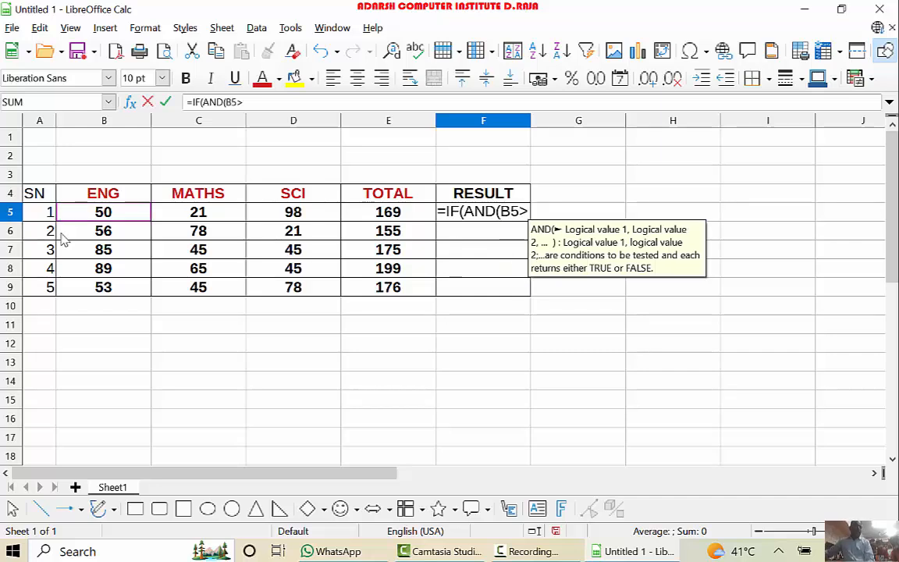
{"action": "type", "text": "="}
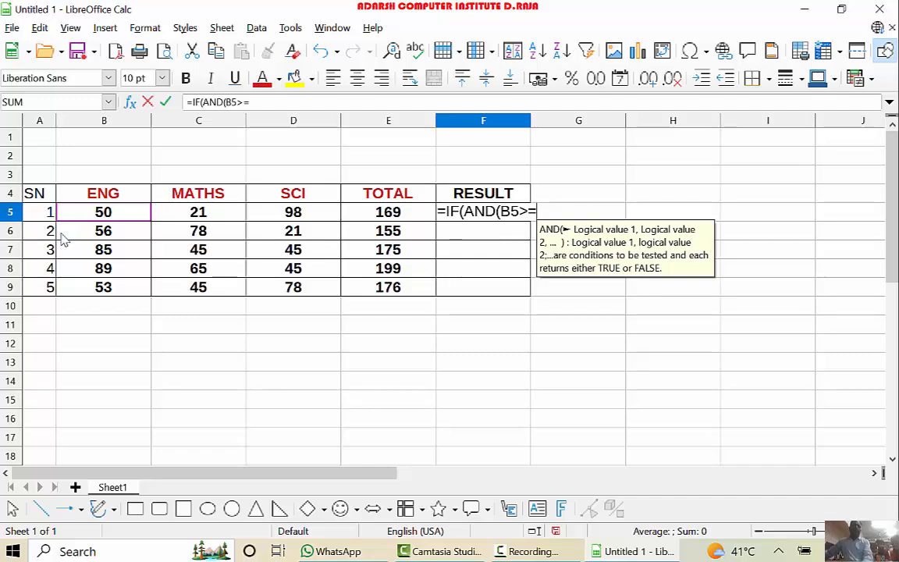
{"action": "type", "text": "35"}
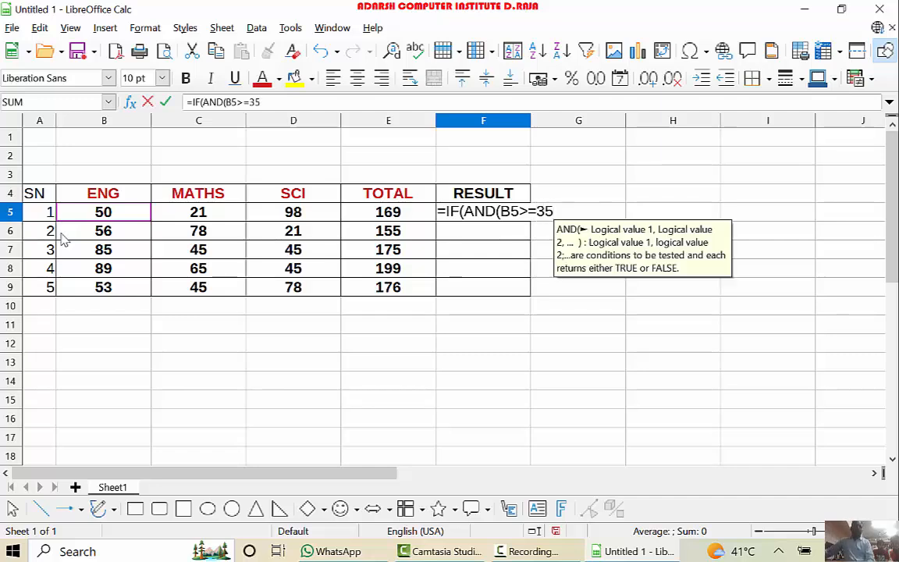
{"action": "type", "text": ","}
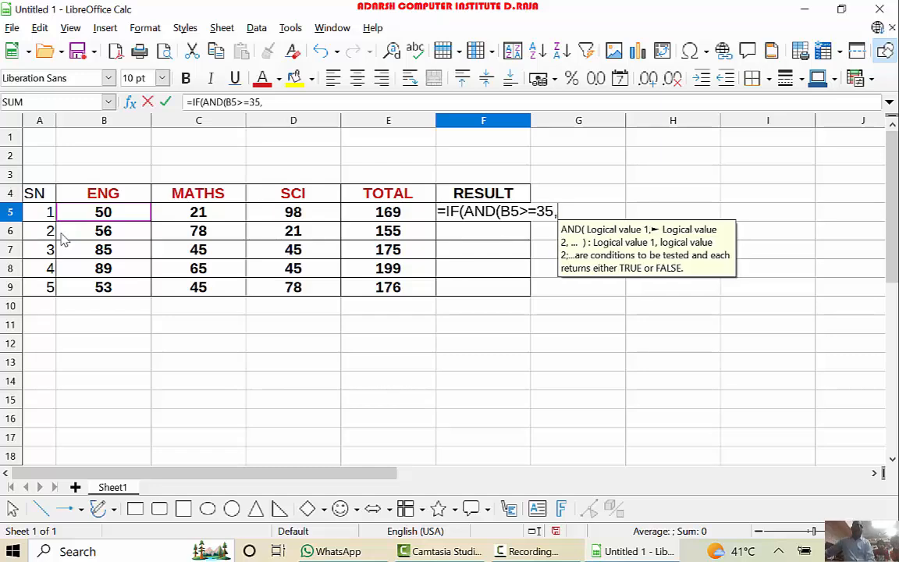
Add C5>=35 as the second AND condition for the MATHS mark, followed by a comma
{"action": "key", "text": "Left"}
{"action": "key", "text": "Left"}
{"action": "key", "text": "Left"}
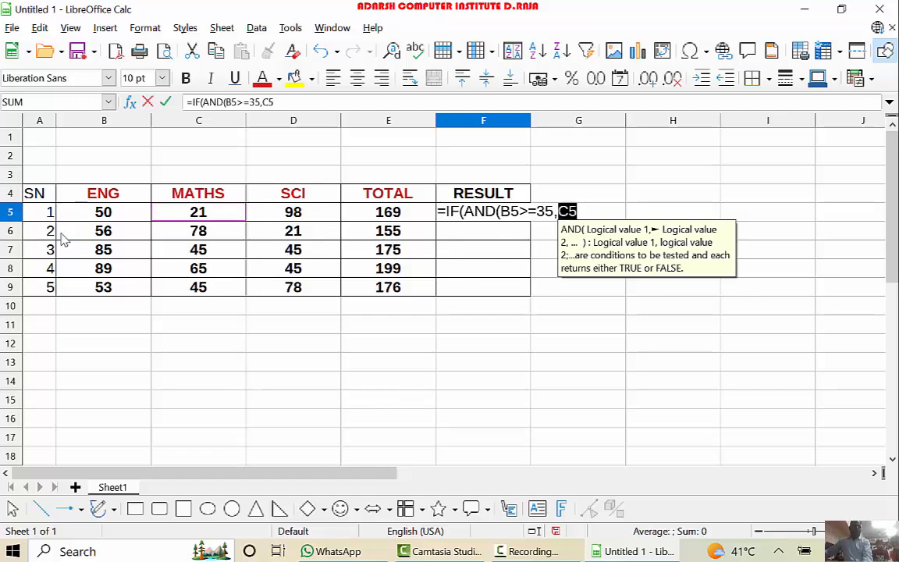
{"action": "type", "text": ">"}
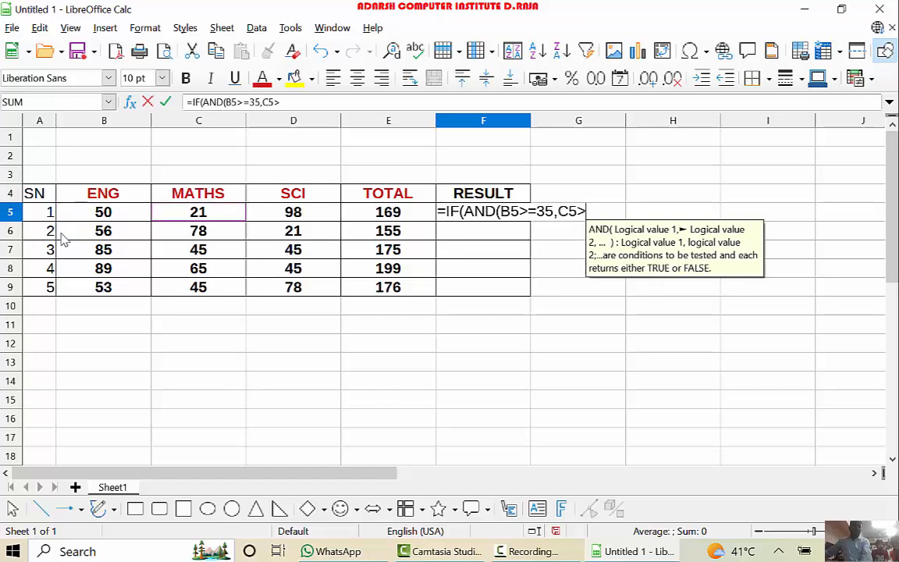
{"action": "type", "text": "="}
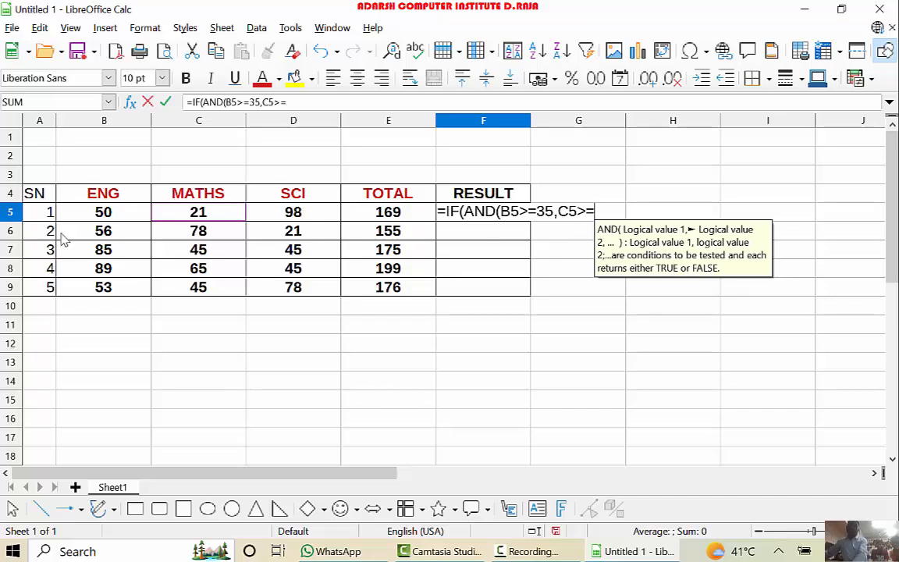
{"action": "type", "text": "35"}
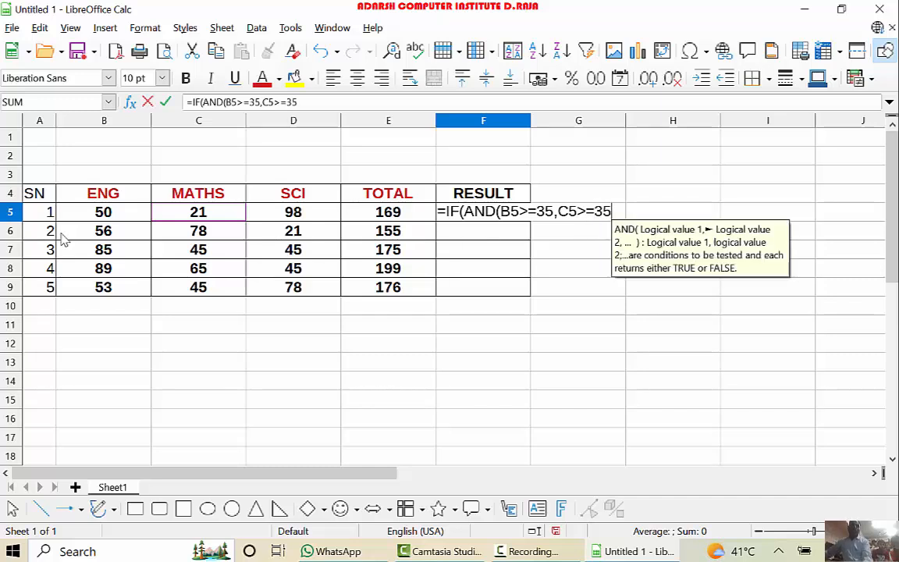
{"action": "type", "text": ","}
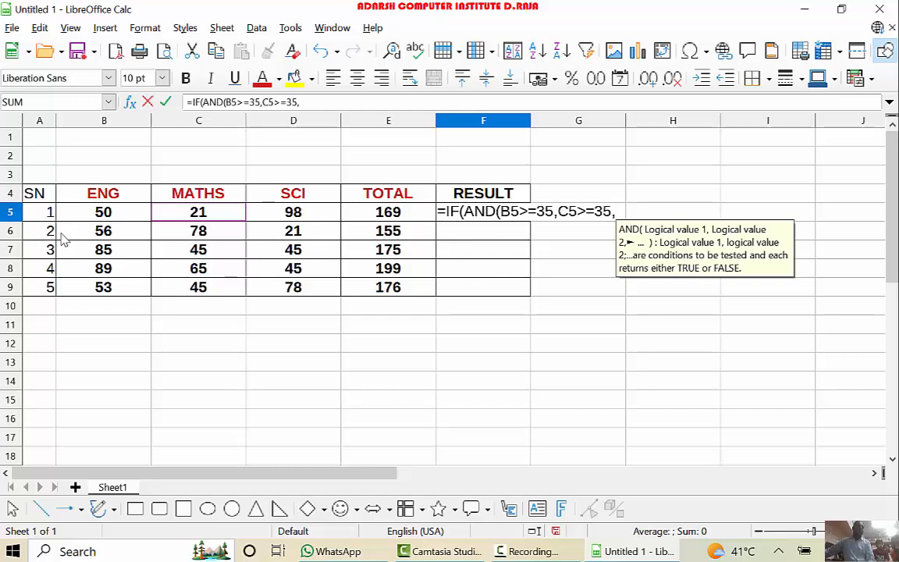
Add D5>=35 as the third condition for the SCI mark and close the AND test with a parenthesis and comma
{"action": "key", "text": "Left"}
{"action": "key", "text": "Left"}
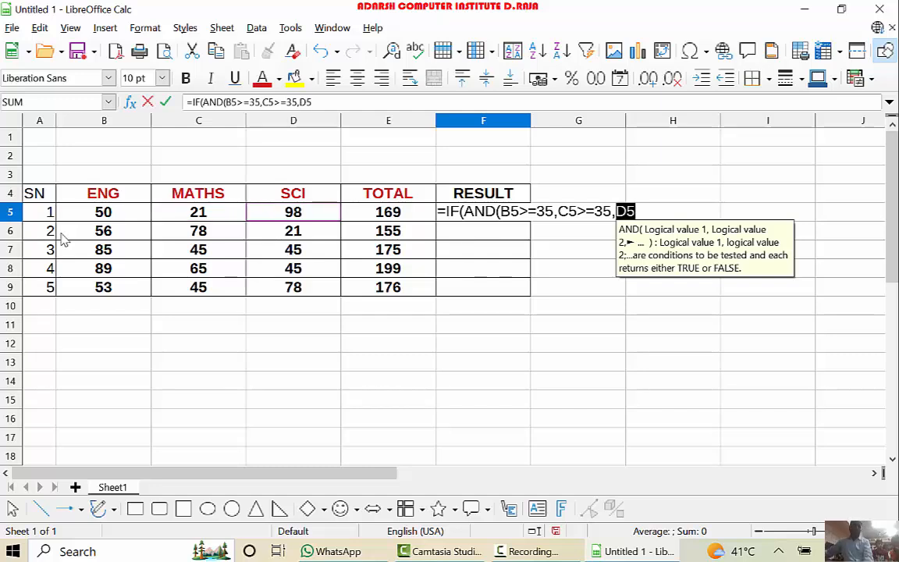
{"action": "type", "text": ">"}
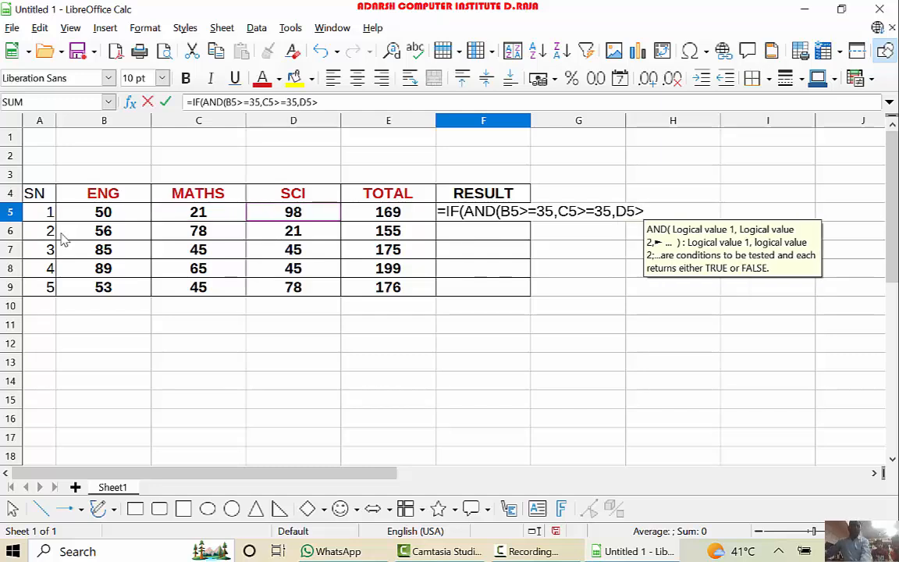
{"action": "type", "text": "+"}
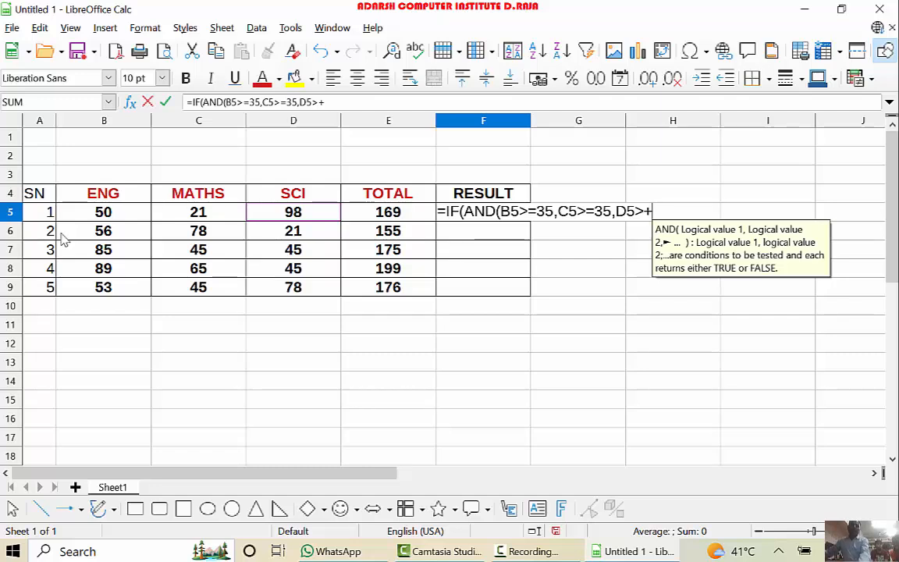
{"action": "key", "text": "BackSpace"}
{"action": "type", "text": "=3"}
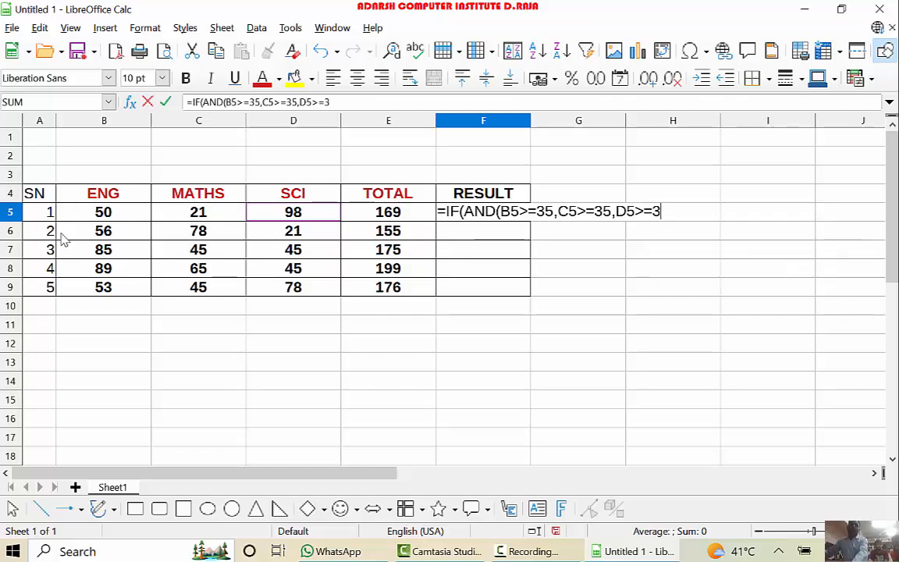
{"action": "type", "text": "5"}
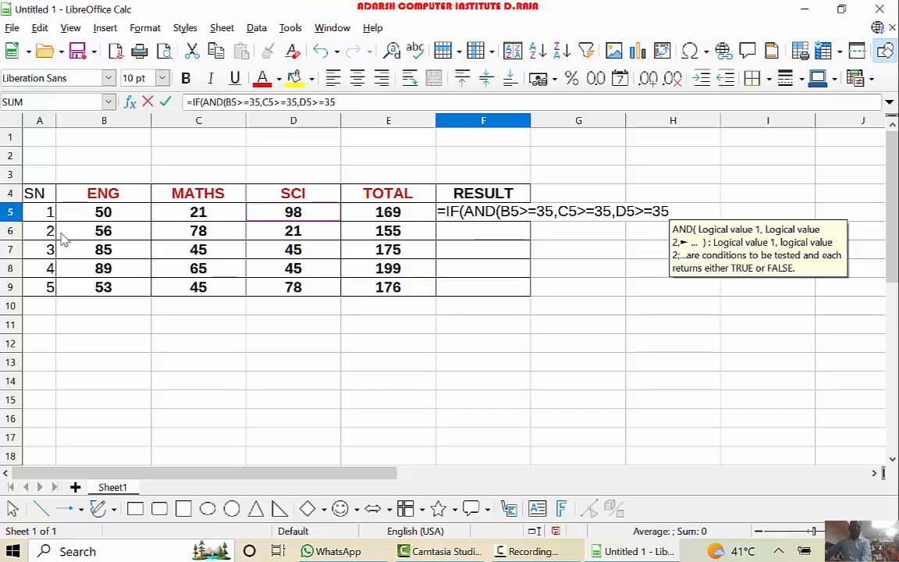
{"action": "type", "text": ")"}
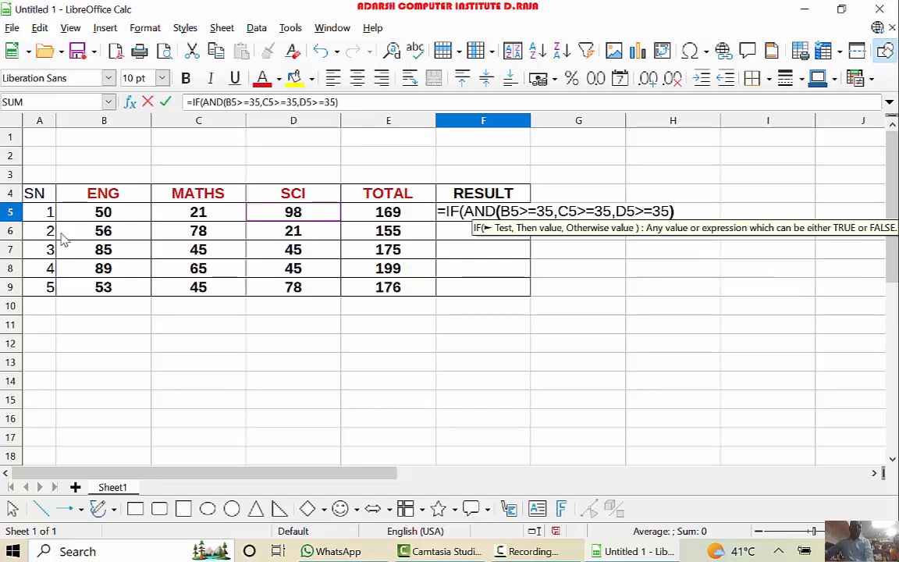
{"action": "type", "text": ","}
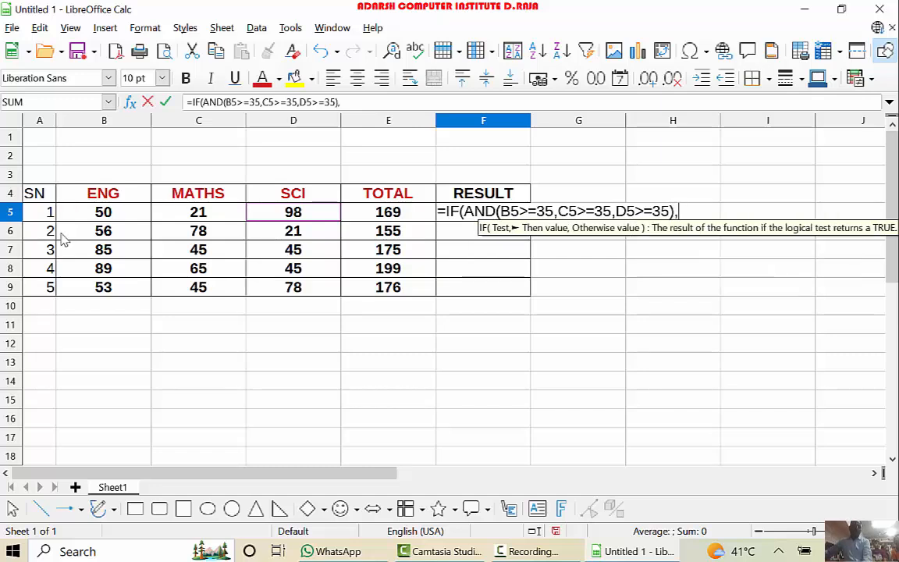
Complete the IF formula in F5 with "PASS" as the true value and "FAIL" as the false value, close it and enter it
{"action": "type", "text": "\"P"}
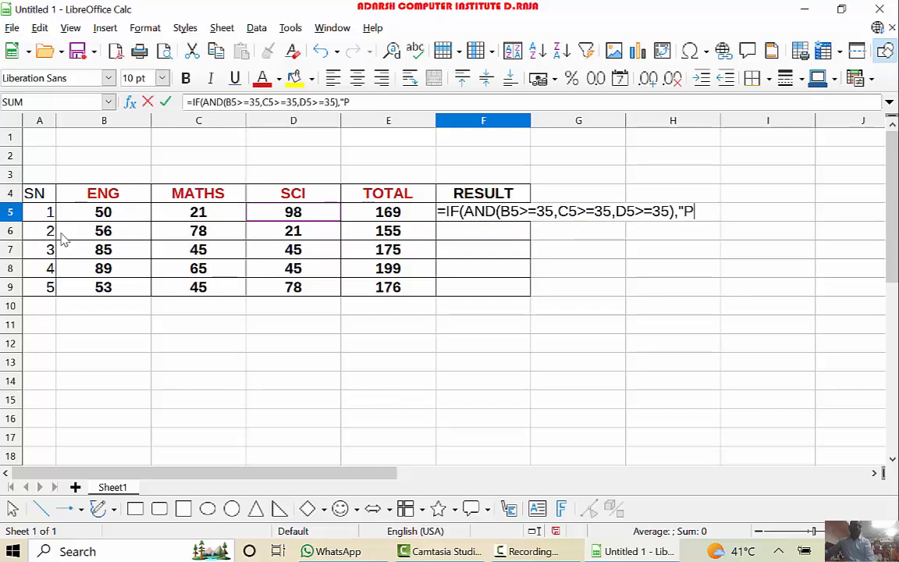
{"action": "type", "text": "ASS"}
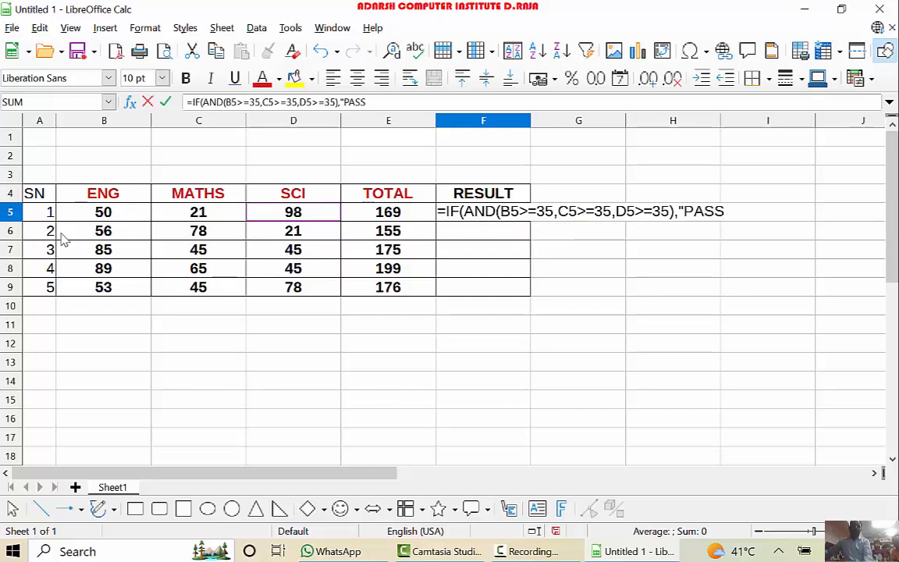
{"action": "type", "text": "\""}
{"action": "type", "text": ","}
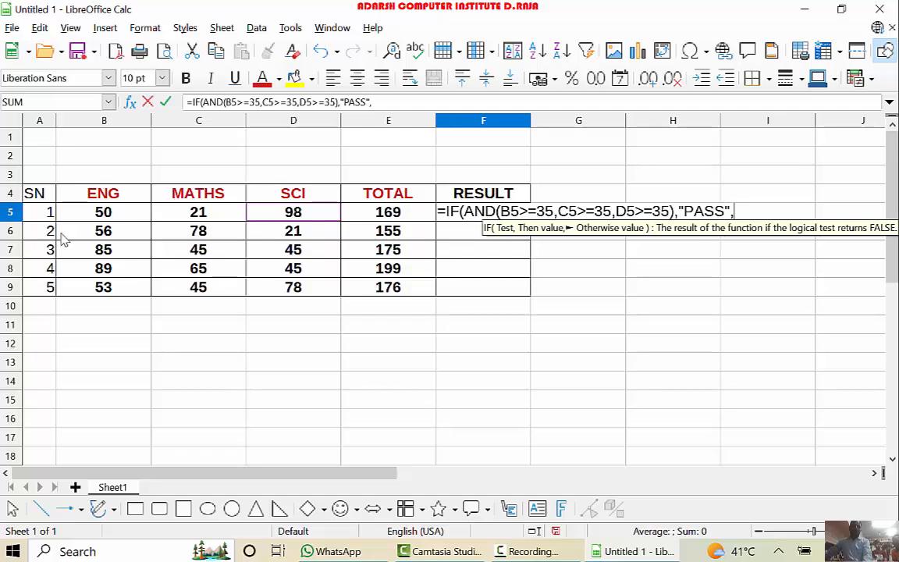
{"action": "type", "text": "\"FAIL\""}
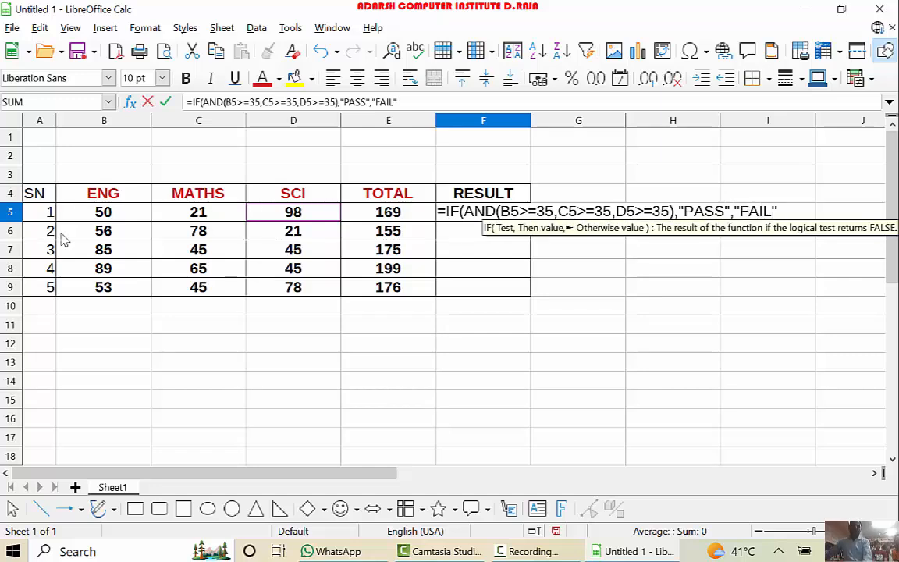
{"action": "type", "text": ")"}
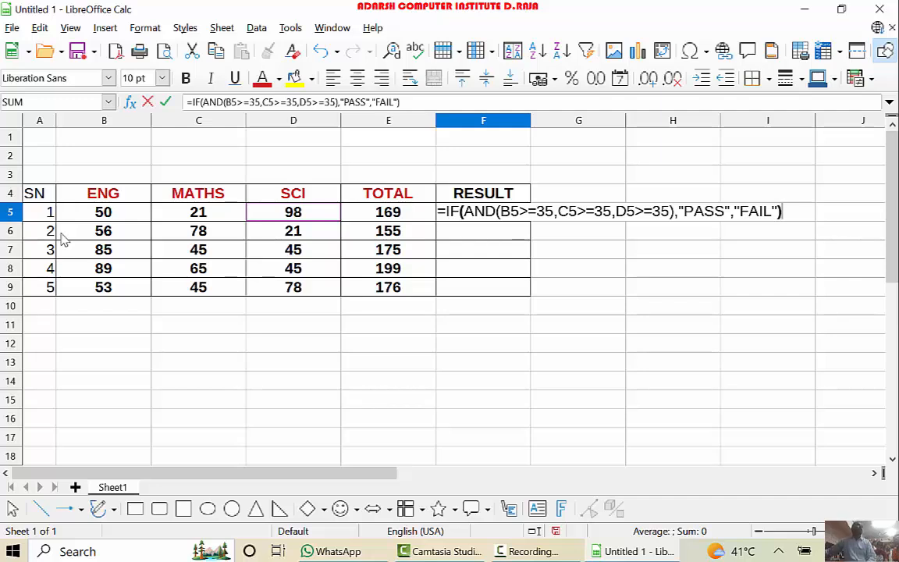
{"action": "key", "text": "Return"}
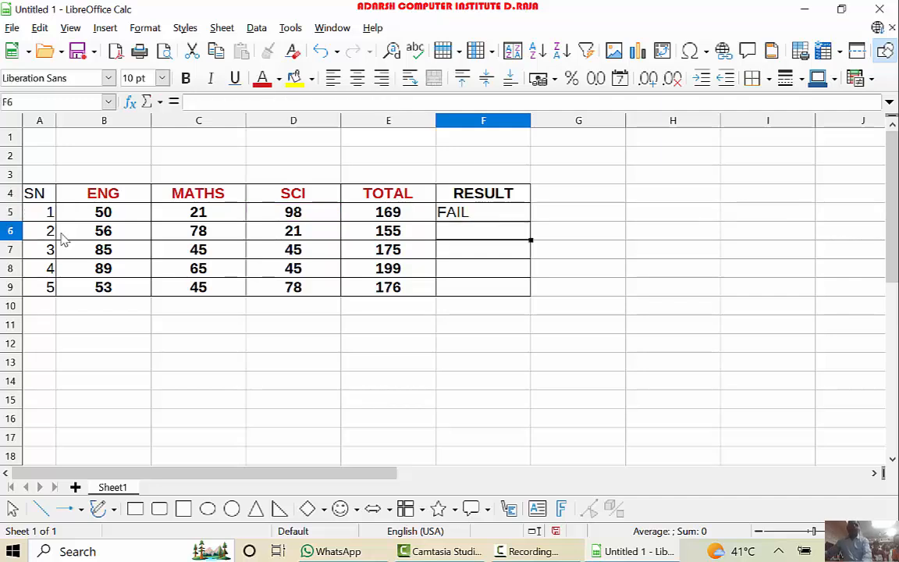
Examine the ENG, MATHS and SCI marks in row 5 against the formula result in F5
{"action": "key", "text": "Up"}
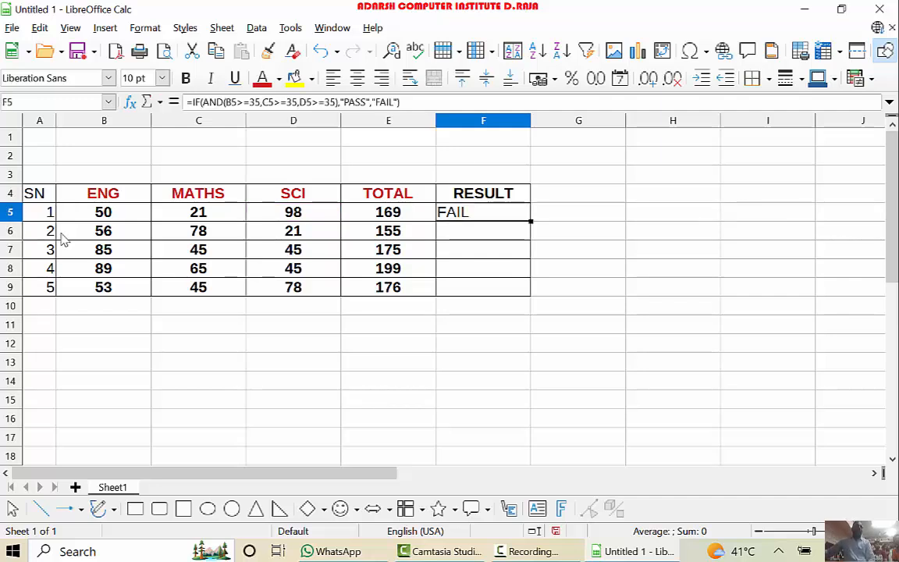
{"action": "key", "text": "Left"}
{"action": "key", "text": "Left"}
{"action": "key", "text": "Left"}
{"action": "key", "text": "Left"}
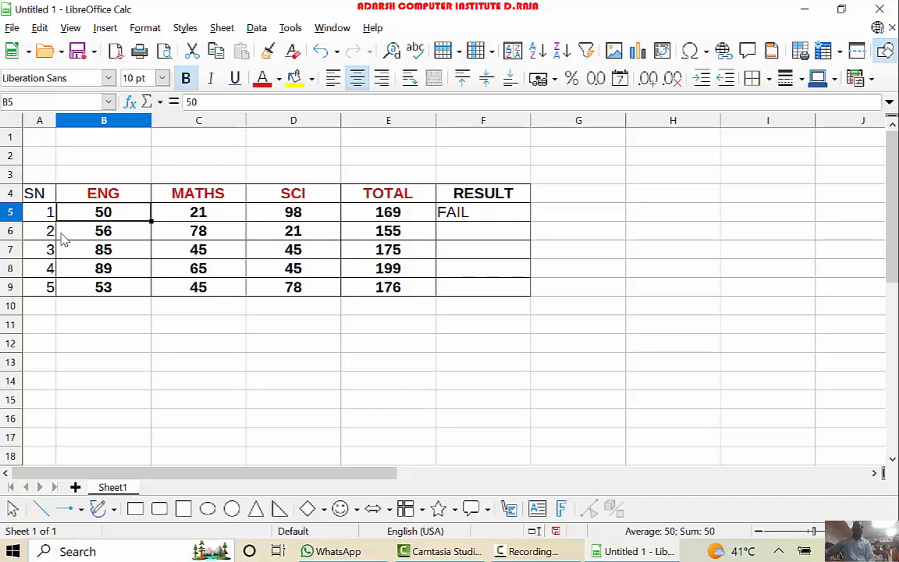
{"action": "key", "text": "Right"}
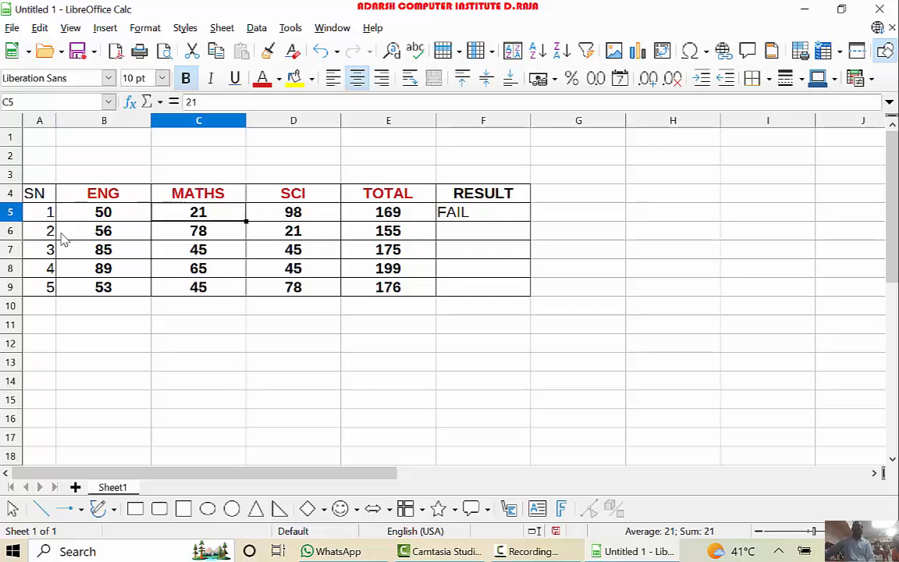
{"action": "key", "text": "Right"}
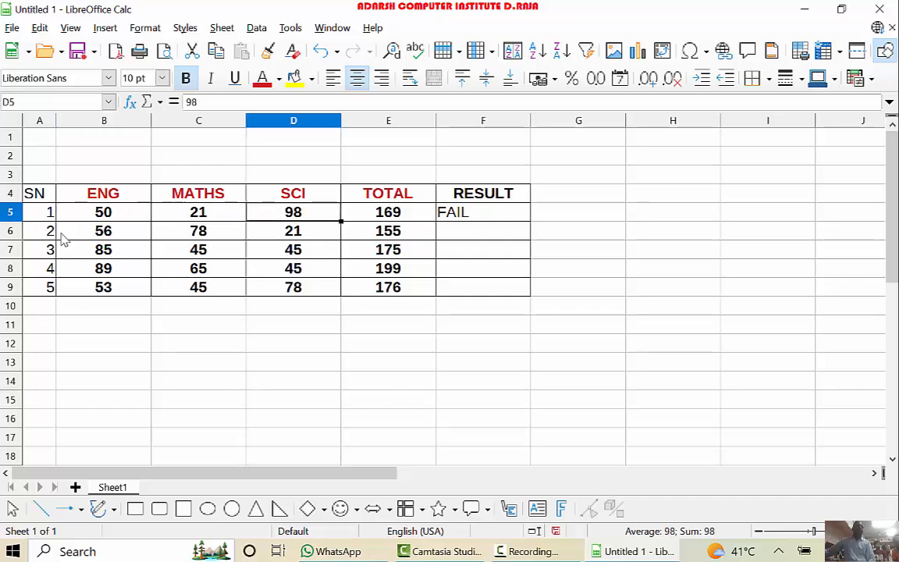
{"action": "key", "text": "Left"}
Fill the F5 result formula down through F9 for the remaining students
{"action": "key", "text": "Right"}
{"action": "key", "text": "Right"}
{"action": "key", "text": "Right"}
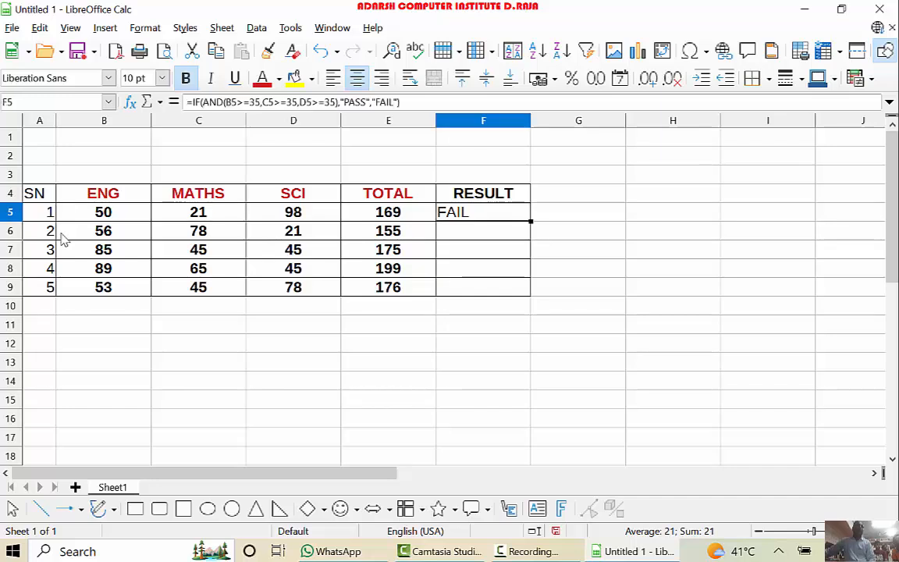
{"action": "key", "text": "shift+Down"}
{"action": "key", "text": "shift+Down"}
{"action": "key", "text": "shift+Down"}
{"action": "key", "text": "shift+Down"}
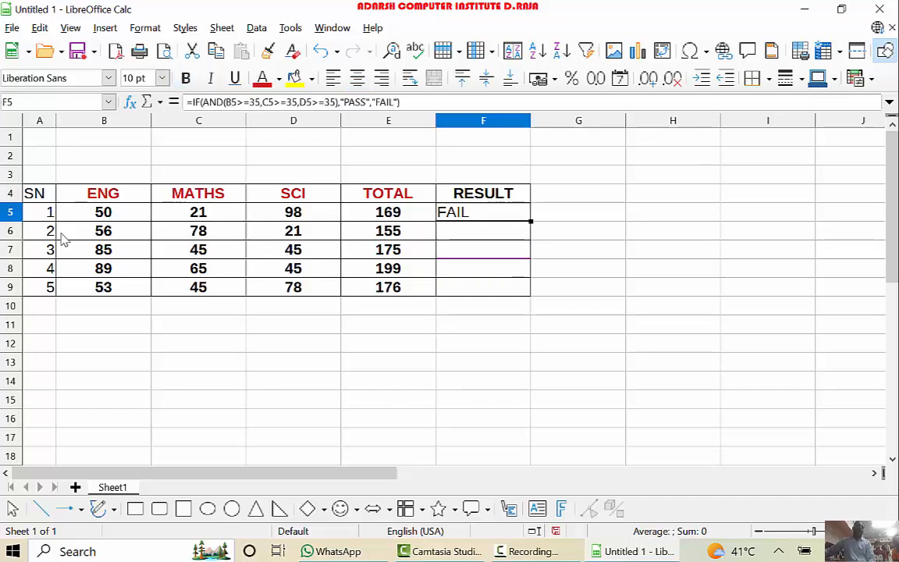
{"action": "key", "text": "ctrl+d"}
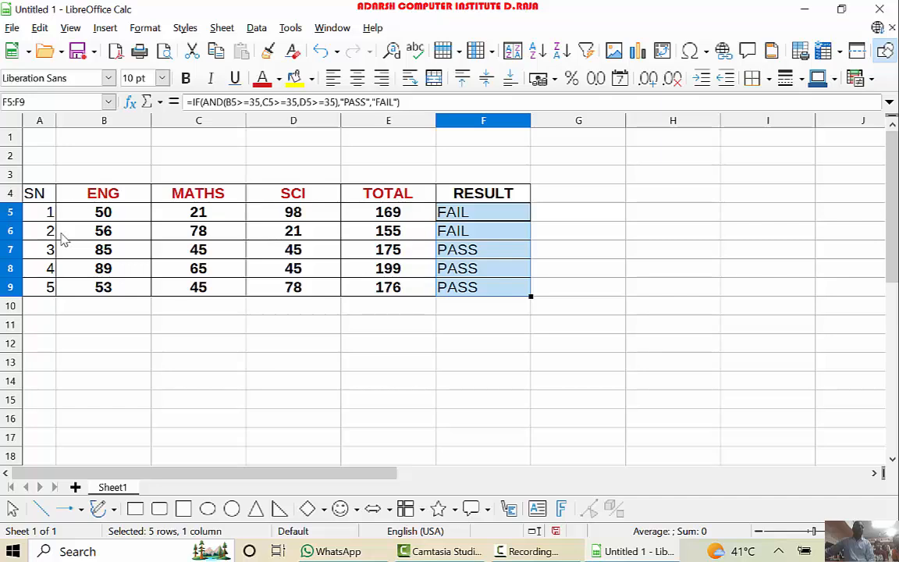
Check the subject marks in rows 6 and 7 against the RESULT formula of each row
{"action": "key", "text": "Home"}
{"action": "key", "text": "Down"}
{"action": "key", "text": "Right"}
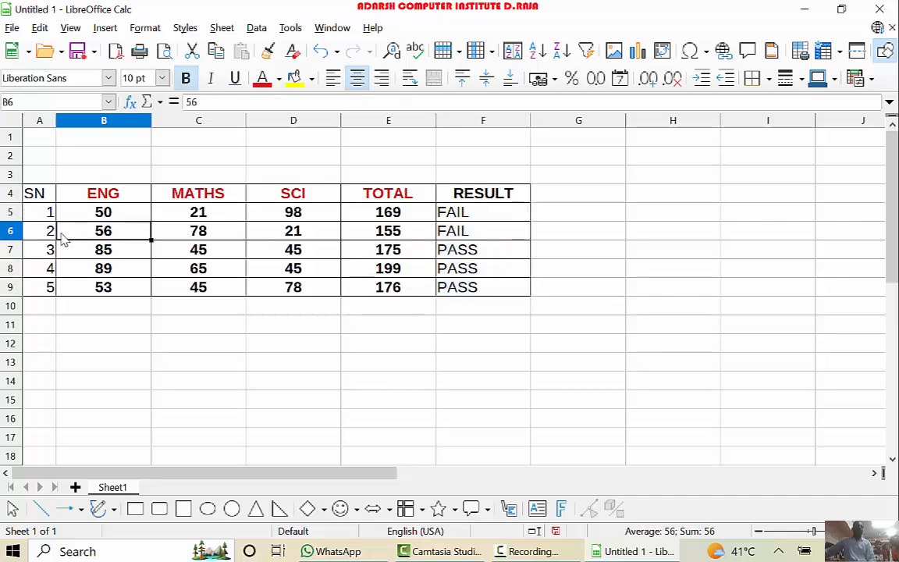
{"action": "key", "text": "Right"}
{"action": "key", "text": "Right"}
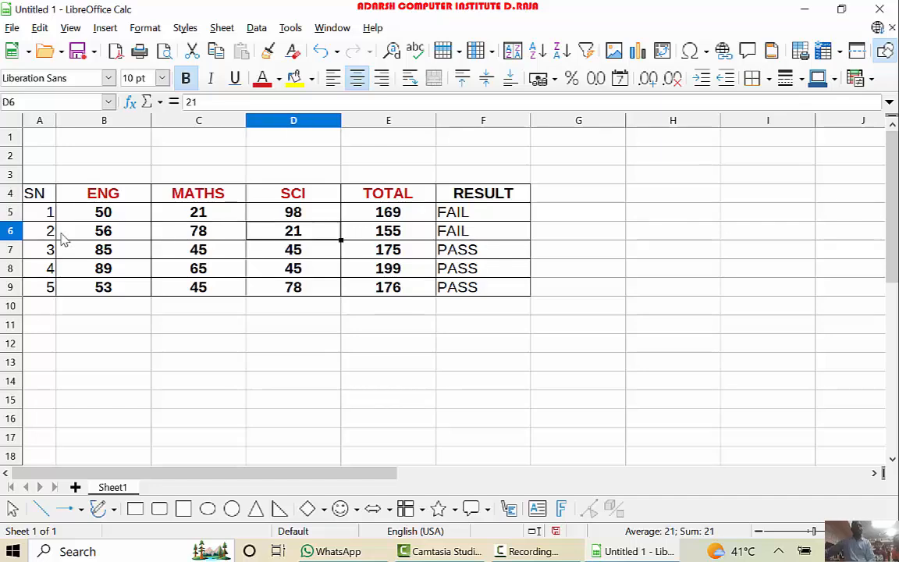
{"action": "key", "text": "Right"}
{"action": "key", "text": "Right"}
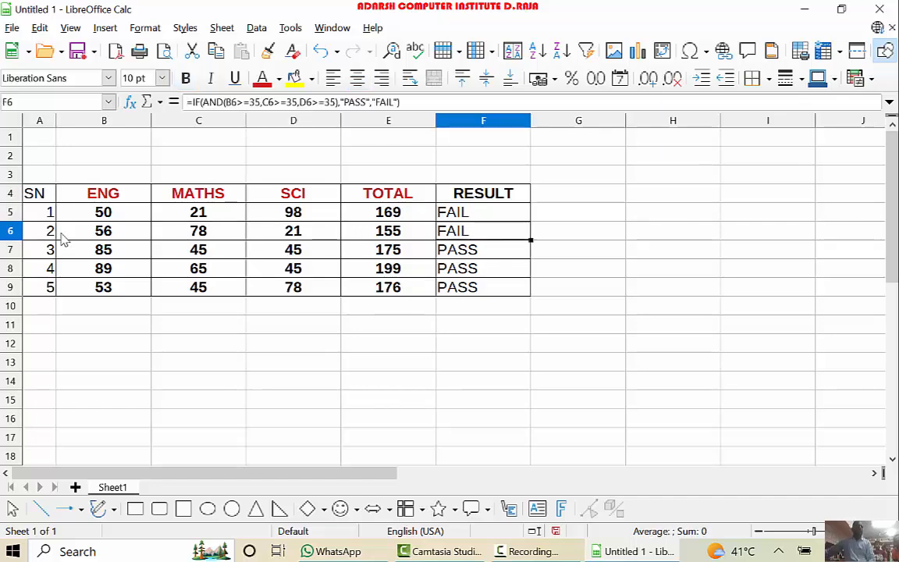
{"action": "key", "text": "Return"}
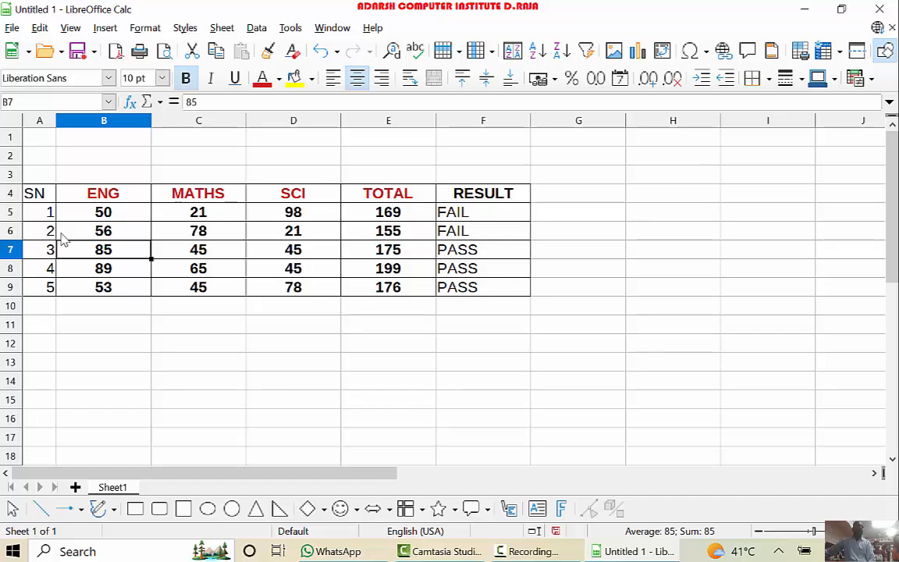
{"action": "key", "text": "Right"}
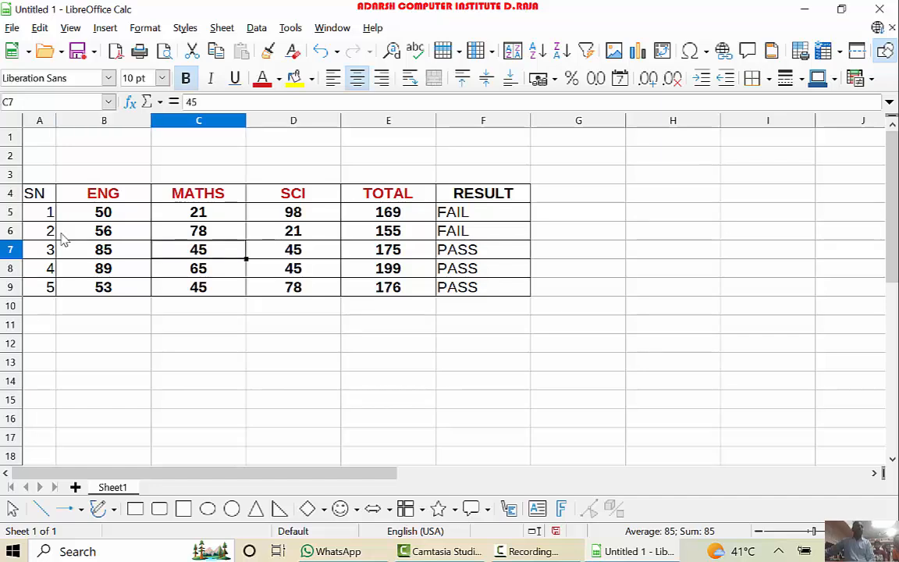
{"action": "key", "text": "Right"}
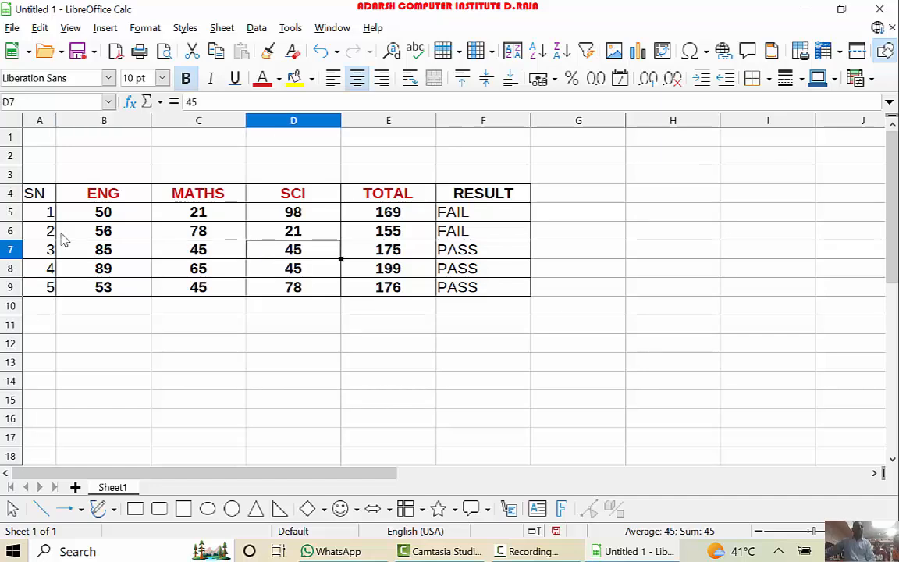
{"action": "key", "text": "Right"}
{"action": "key", "text": "Right"}
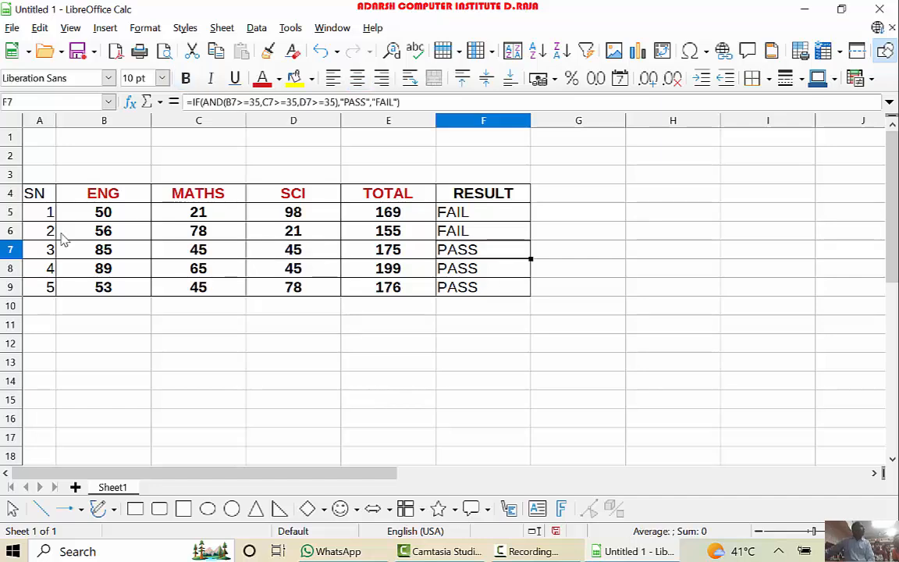
{"action": "key", "text": "Return"}
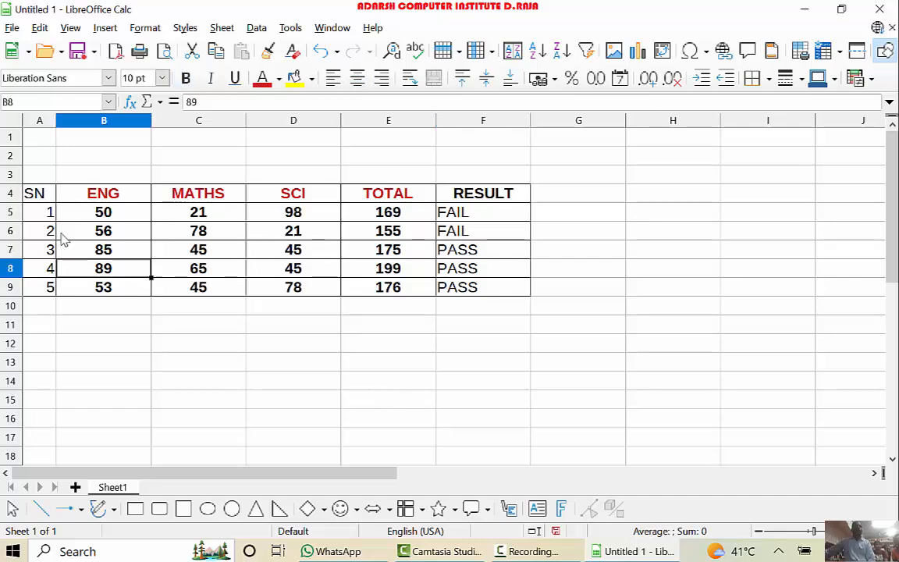